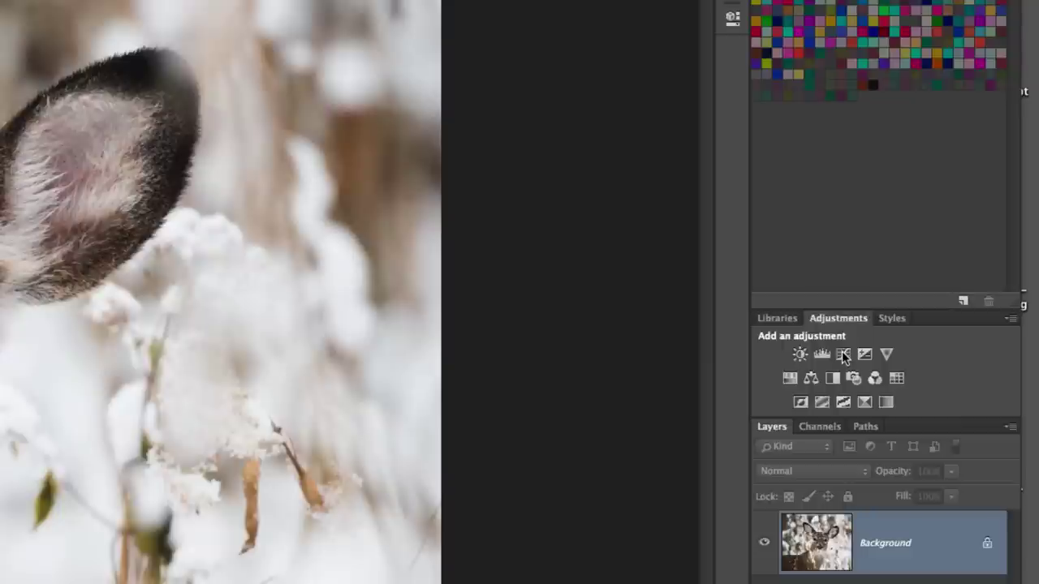
# Step: Add a Curves layer with a raised midtone point to brighten the deer photo
pyautogui.click(950, 299)
pyautogui.moveTo(505, 237); pyautogui.dragTo(520, 200)
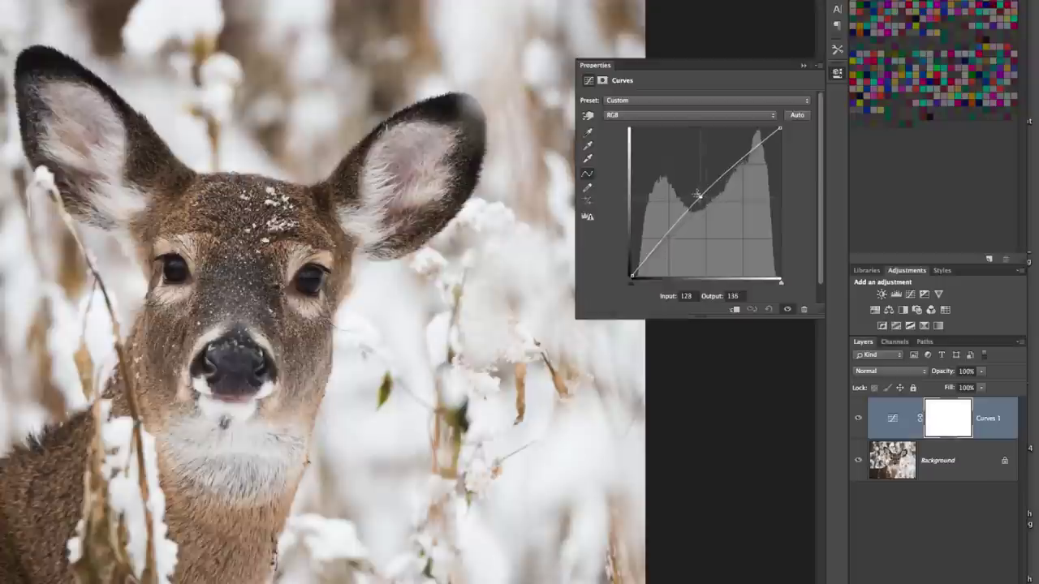
pyautogui.moveTo(696, 195); pyautogui.dragTo(689, 188)
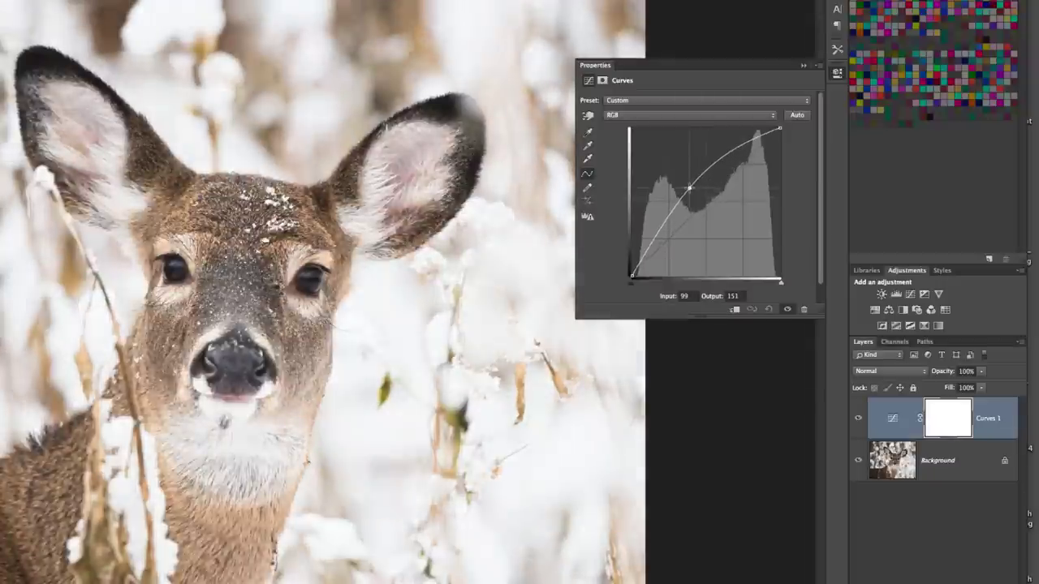
pyautogui.click(802, 65)
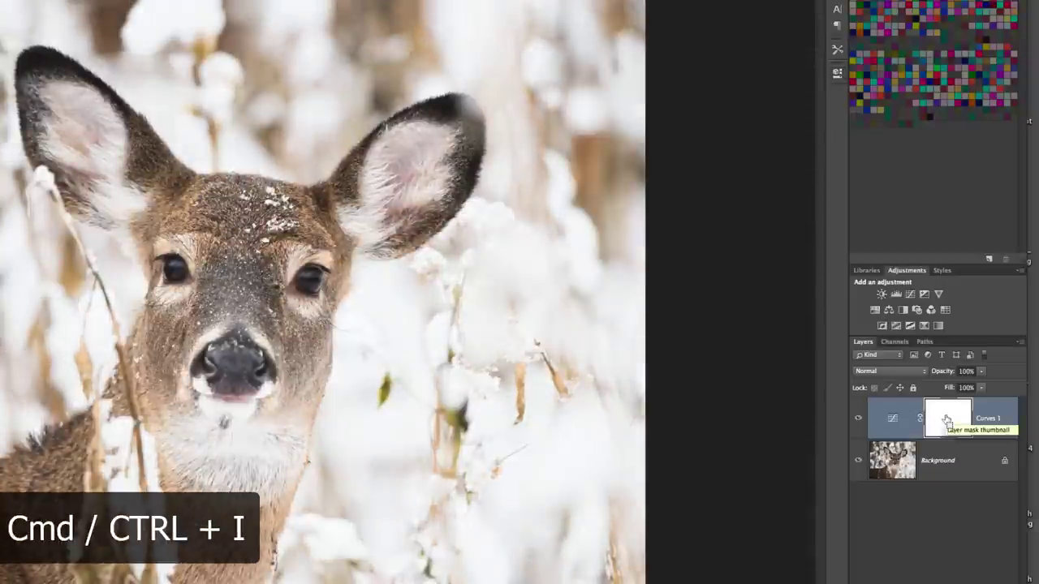
# Step: Invert the Curves 1 mask to black and select the Brush tool
pyautogui.hotkey('ctrl', 'i')
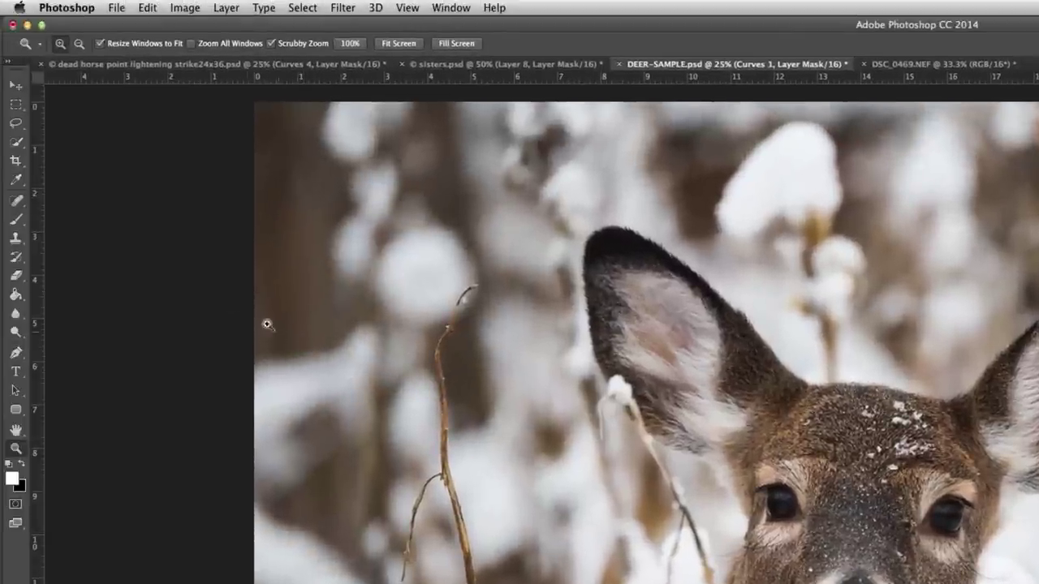
pyautogui.click(16, 220)
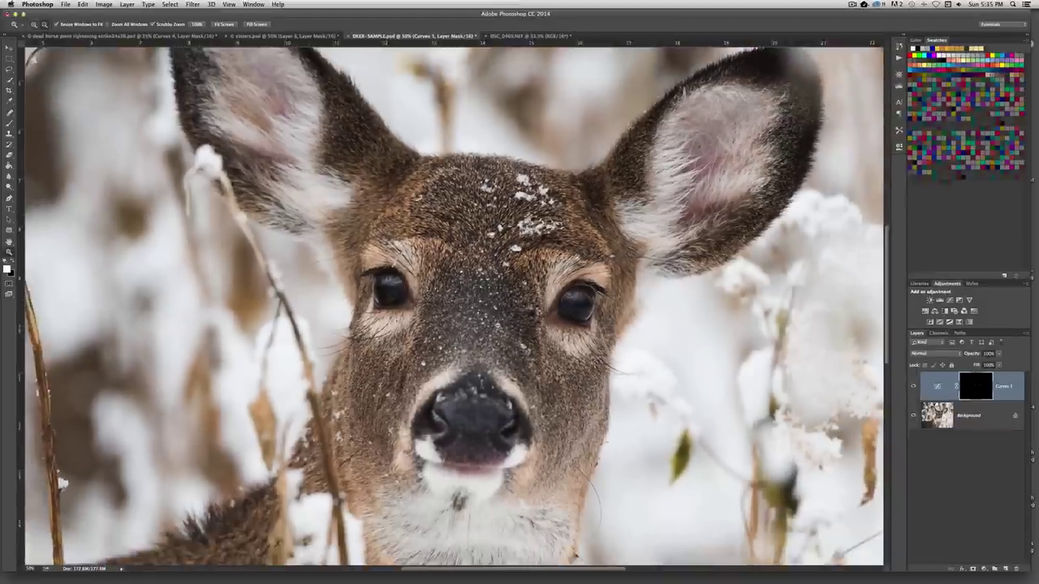
# Step: Zoom out to 25%, lower Curves 1 opacity to about 71%, and toggle its visibility to compare
pyautogui.keyDown('alt'); pyautogui.click(585, 339); pyautogui.keyUp('alt')
pyautogui.press('super+minus')
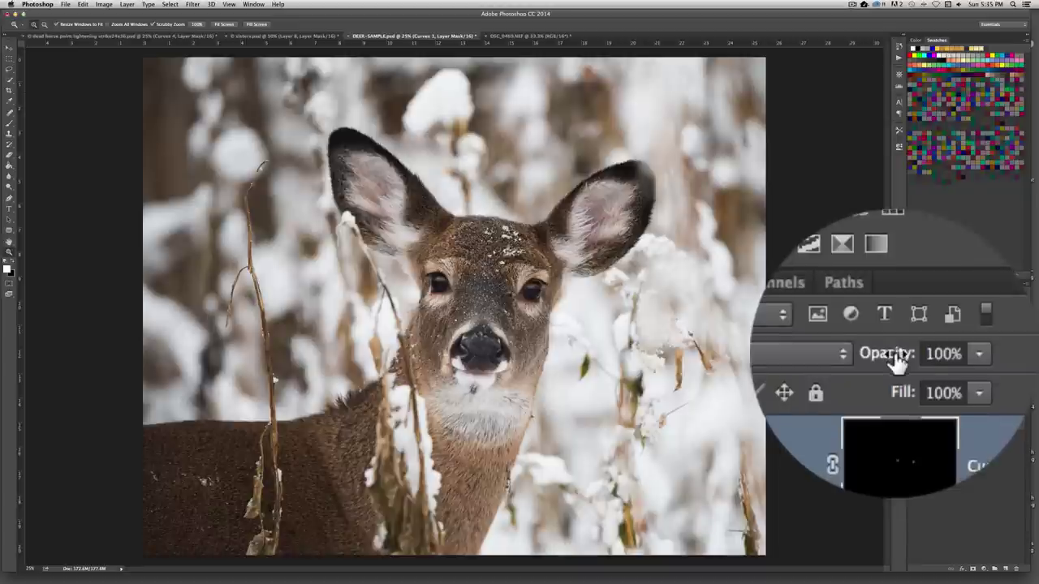
pyautogui.moveTo(897, 363); pyautogui.dragTo(854, 363)
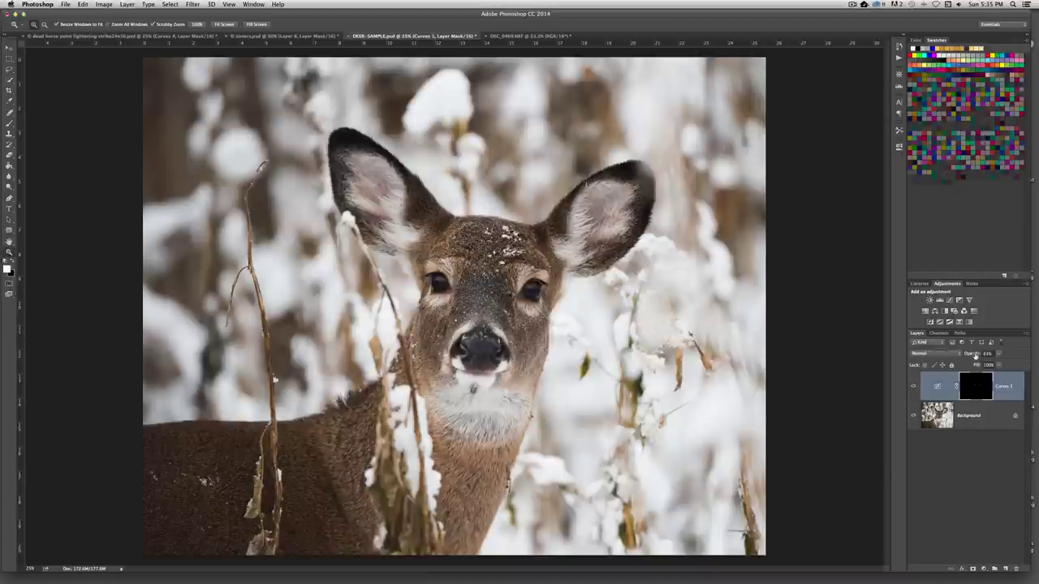
pyautogui.click(914, 387)
pyautogui.click(914, 387)
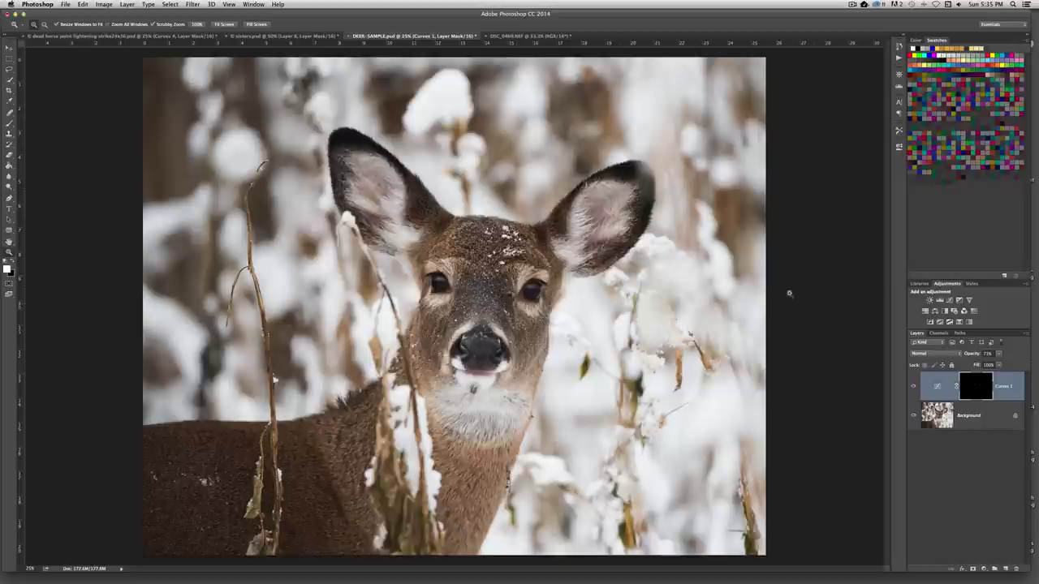
# Step: Add a Curves 2 layer raised 121→137 and invert its mask to black
pyautogui.click(949, 301)
pyautogui.moveTo(807, 236); pyautogui.dragTo(804, 232)
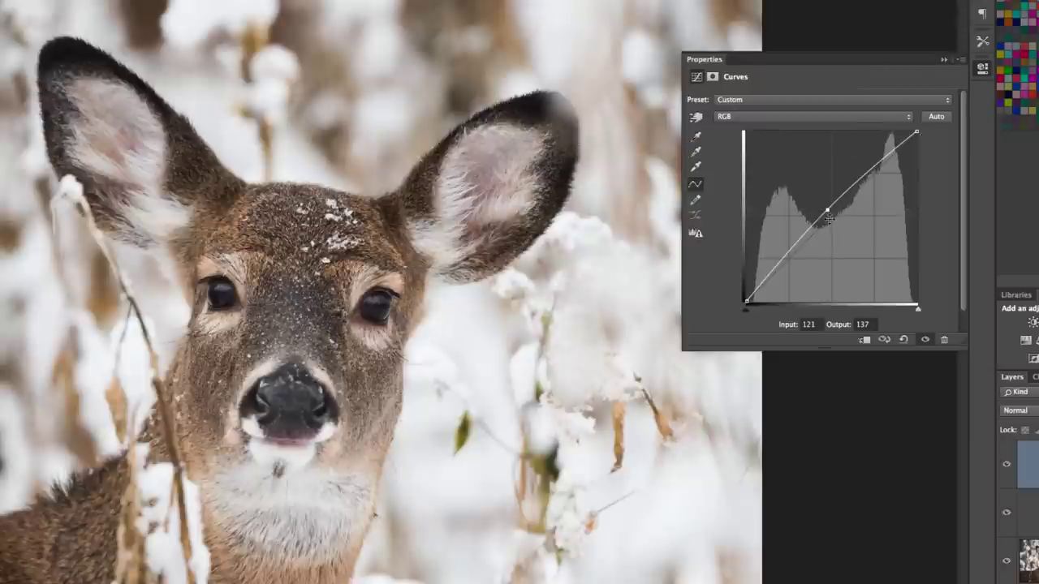
pyautogui.click(942, 62)
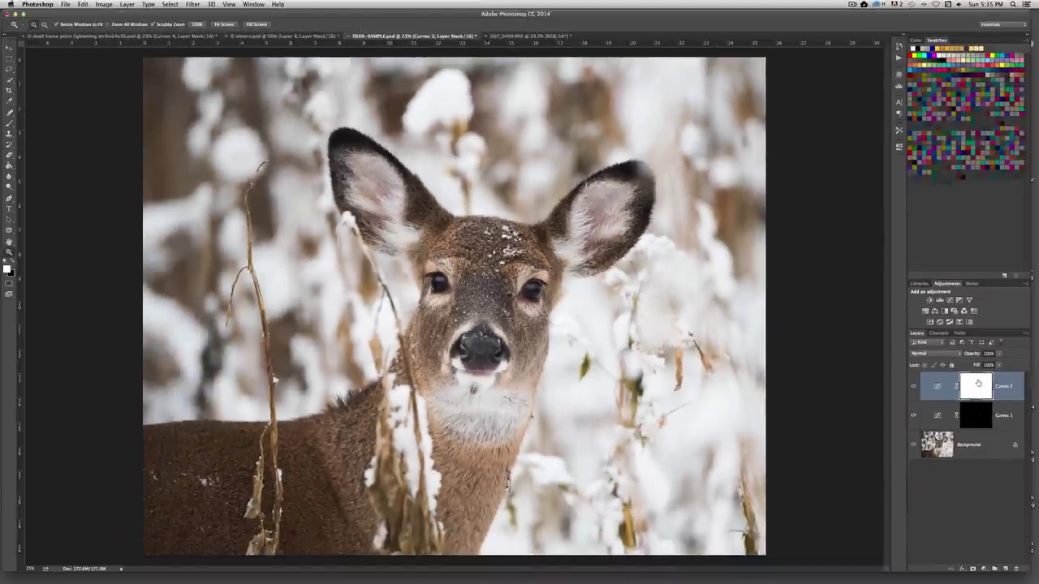
pyautogui.press('super+i')
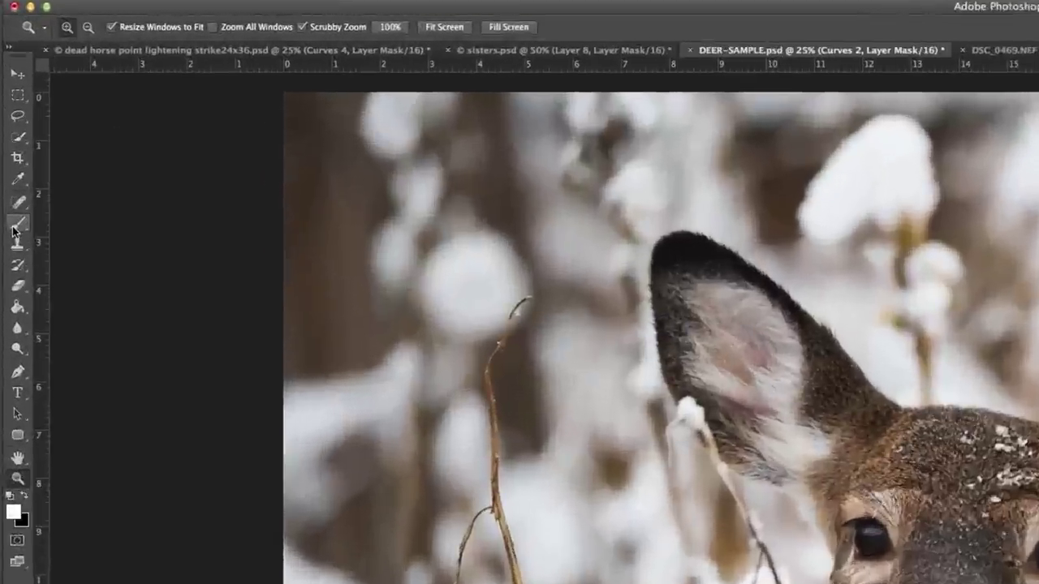
# Step: Paint Curves 2 onto the deer's face with an 800 px brush at 52%, then set the layer to 73%
pyautogui.click(10, 123)
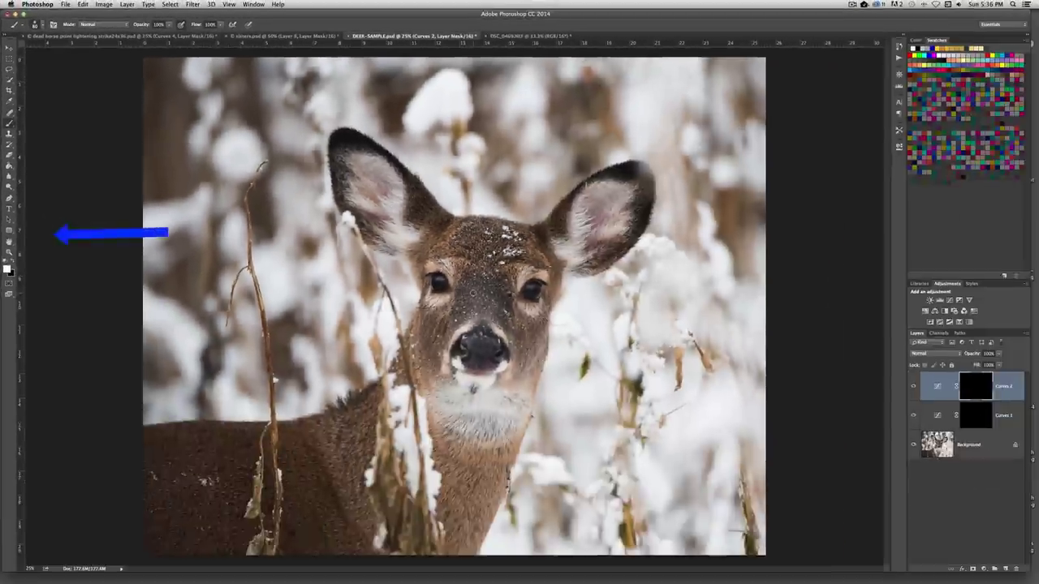
pyautogui.press(']')
pyautogui.press(']')
pyautogui.press(']')
pyautogui.press(']')
pyautogui.press(']')
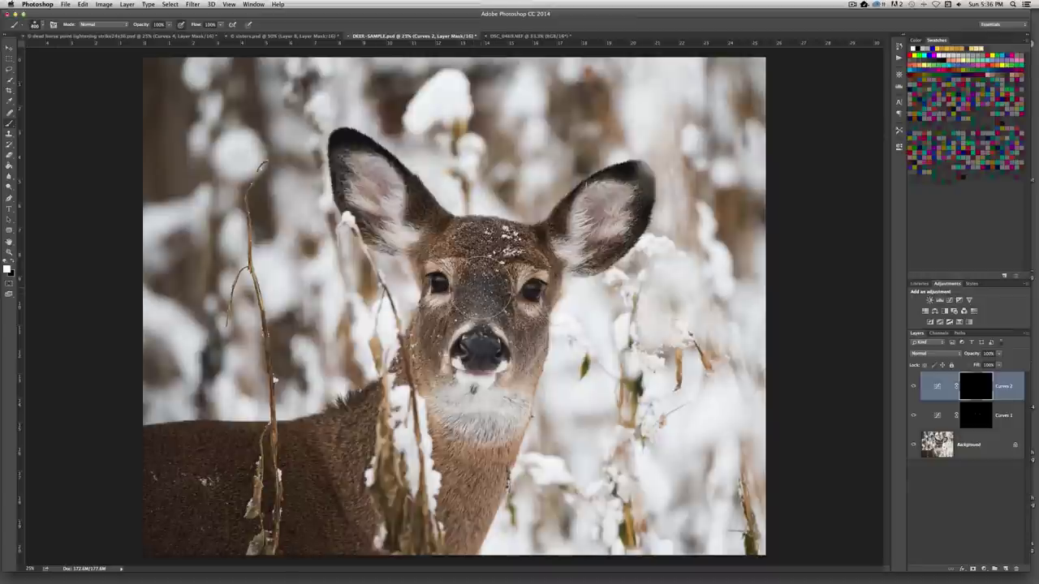
pyautogui.press(']')
pyautogui.press(']')
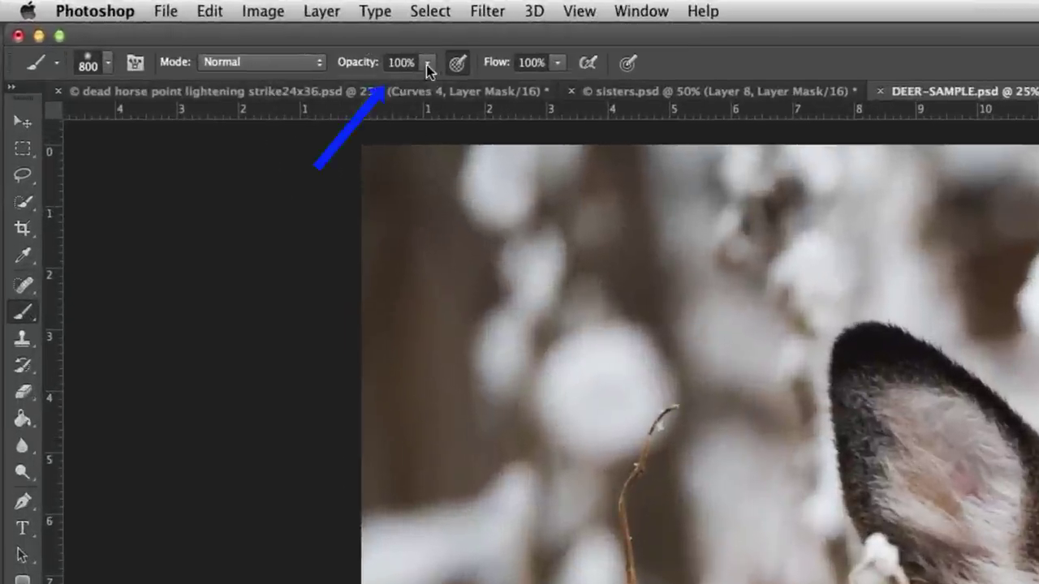
pyautogui.click(167, 24)
pyautogui.moveTo(388, 86); pyautogui.dragTo(382, 89)
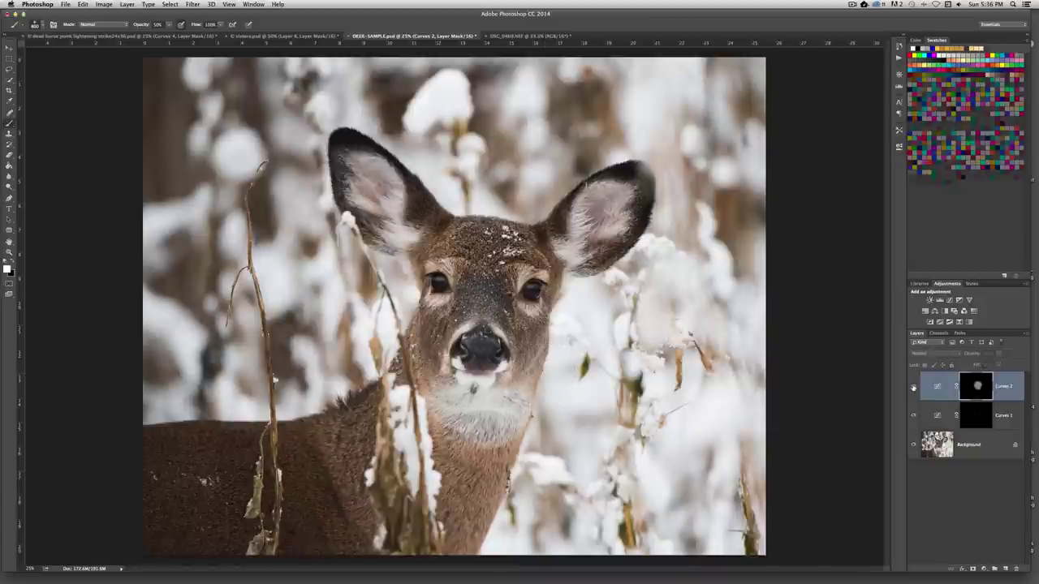
pyautogui.moveTo(927, 360)
pyautogui.mouseDown()
pyautogui.moveTo(913, 360)
pyautogui.moveTo(924, 354)
pyautogui.mouseUp()
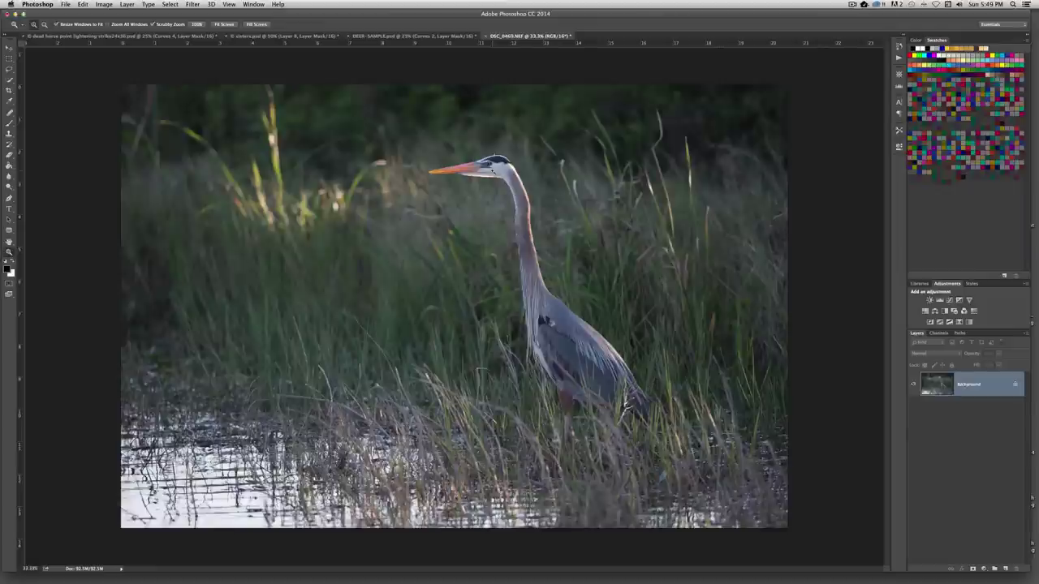
# Step: Zoom in on the heron and add a Curves layer raised to Input 108, Output 146
pyautogui.moveTo(497, 164); pyautogui.dragTo(491, 172)
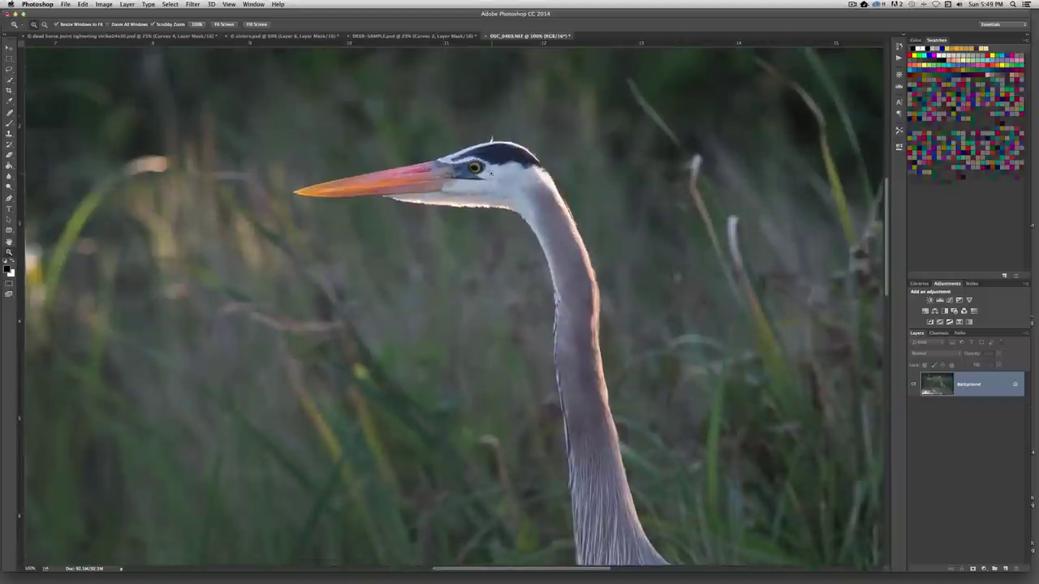
pyautogui.scroll(2, 492, 176)
pyautogui.click(950, 300)
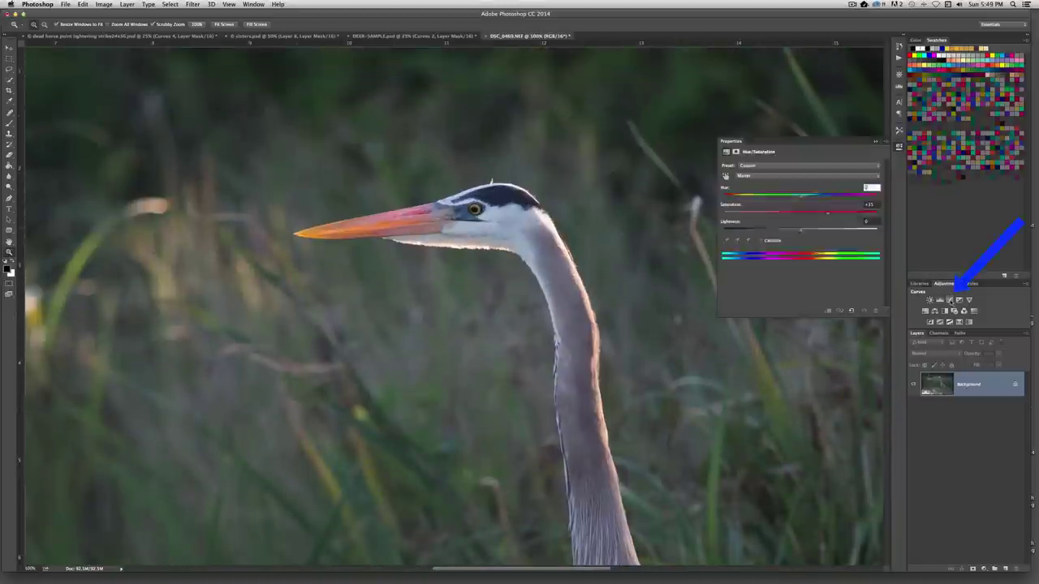
pyautogui.moveTo(809, 234); pyautogui.dragTo(800, 228)
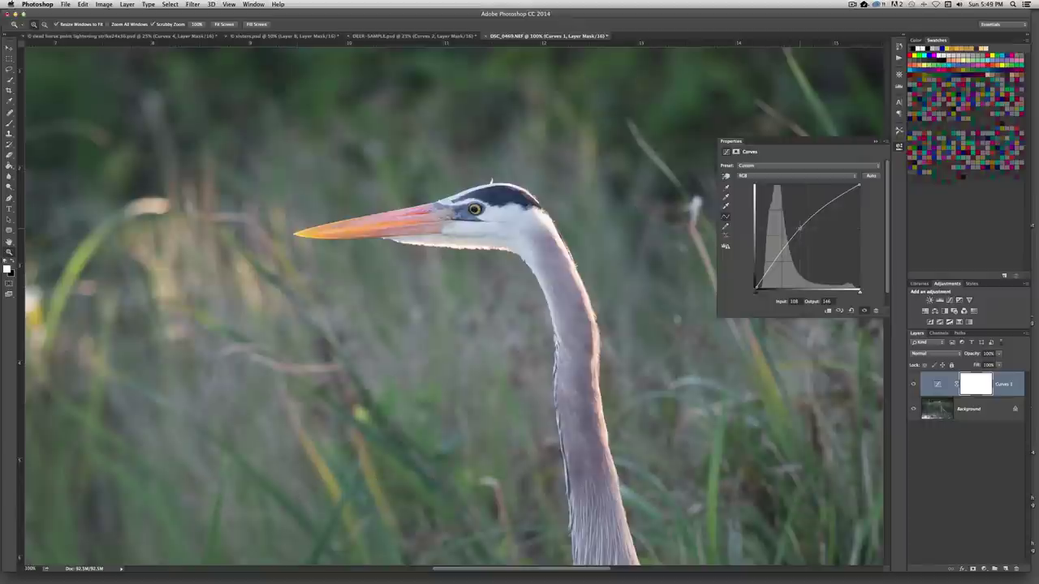
pyautogui.click(874, 141)
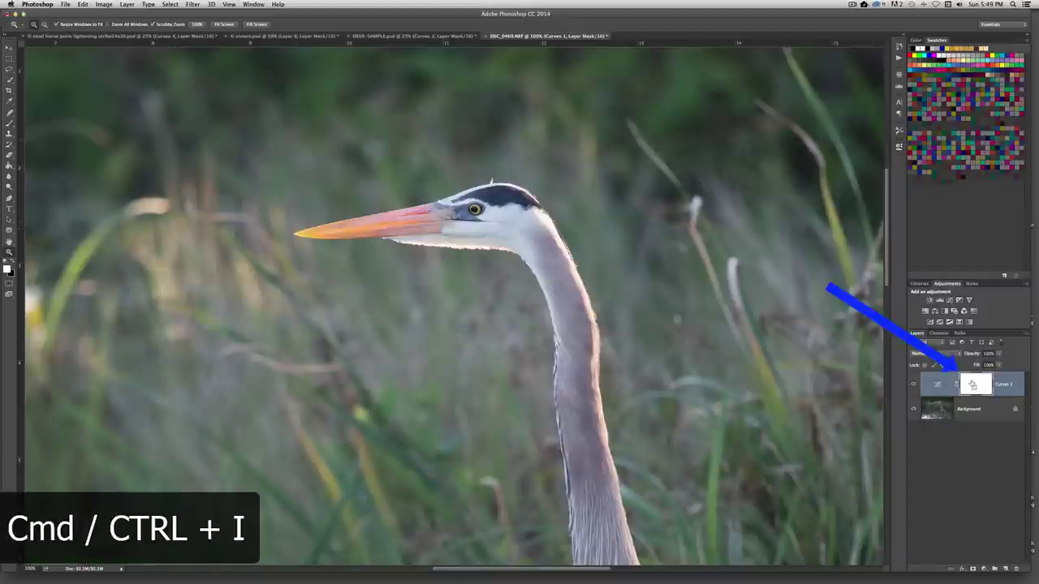
# Step: Invert the heron's Curves mask to black and paint the brightening back with the Brush
pyautogui.press('super+i')
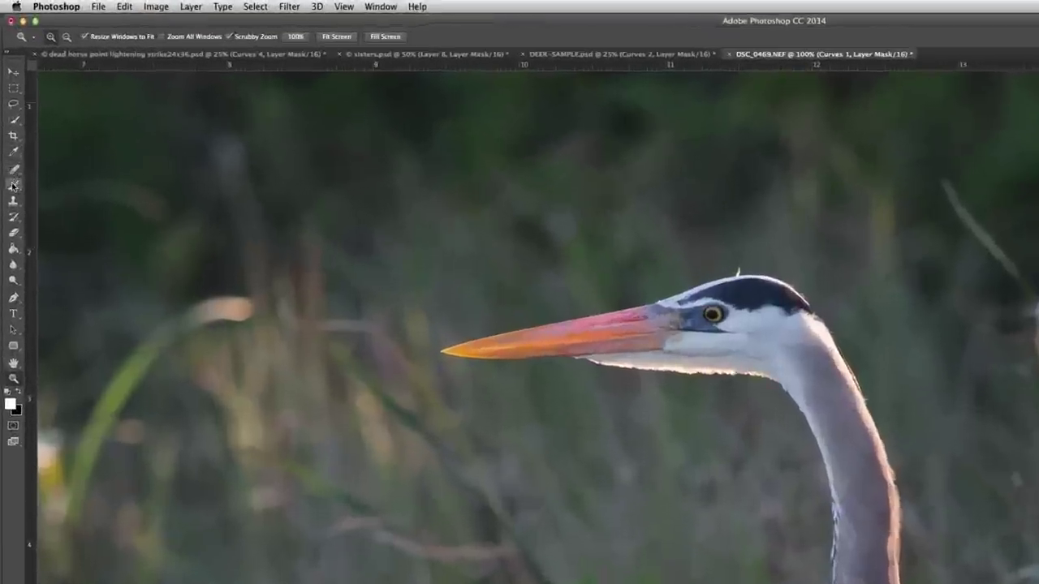
pyautogui.click(9, 124)
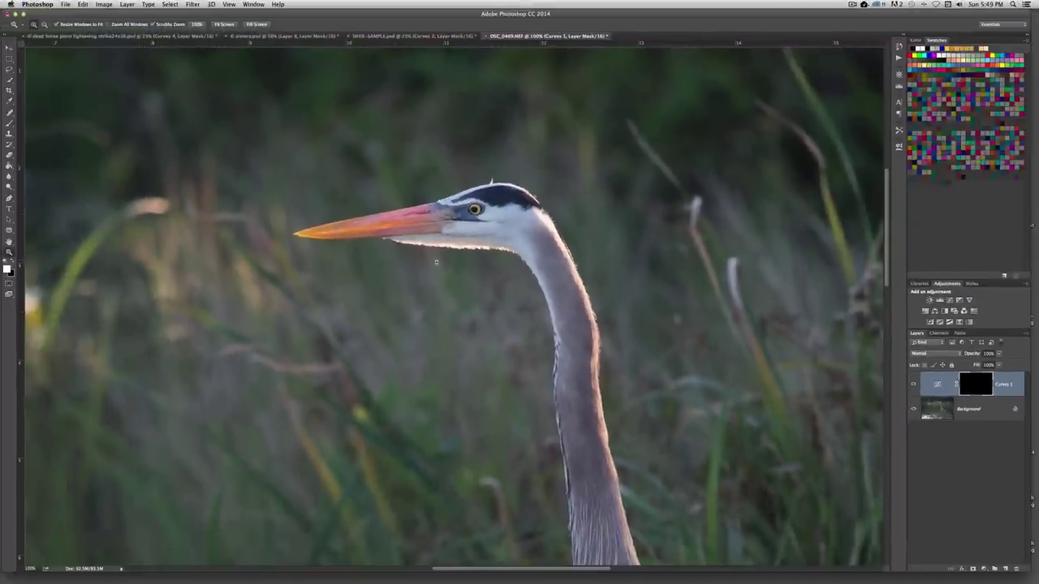
pyautogui.keyDown('alt'); pyautogui.click(436, 261); pyautogui.keyUp('alt')
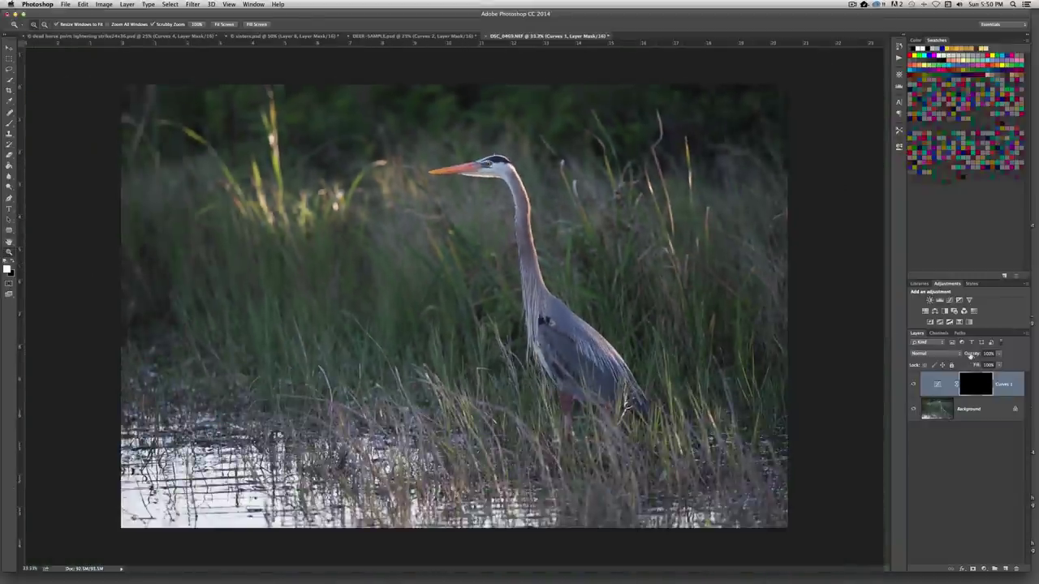
# Step: Set the Curves layer to 75% opacity and zoom to 100% on the heron's eye
pyautogui.moveTo(974, 356); pyautogui.dragTo(953, 356)
pyautogui.moveTo(828, 361)
pyautogui.mouseDown()
pyautogui.moveTo(732, 359)
pyautogui.moveTo(828, 361)
pyautogui.mouseUp()
pyautogui.click(487, 160)
pyautogui.click(490, 166)
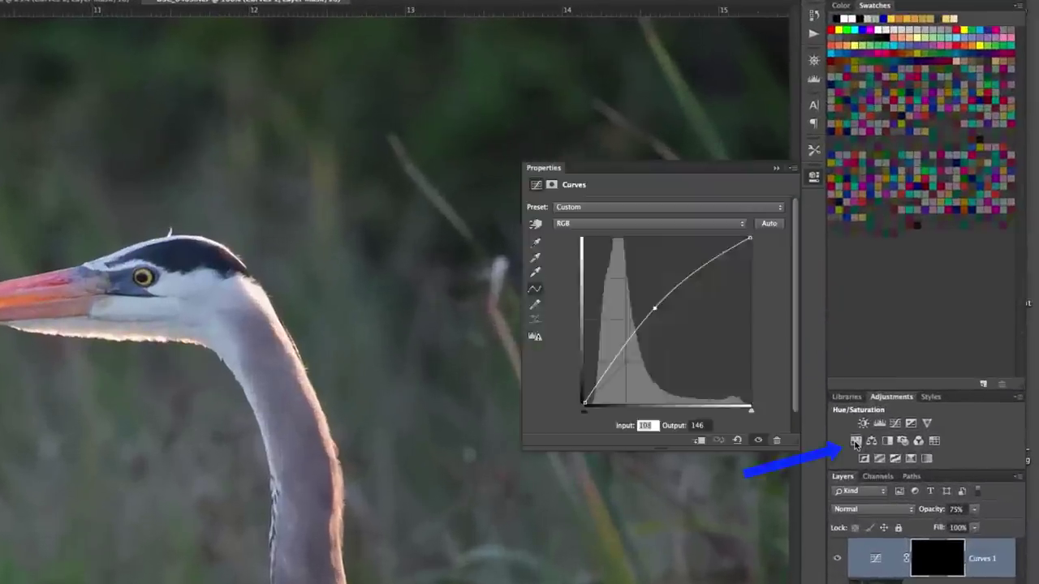
# Step: Add a Hue/Saturation layer with Saturation +49, invert its mask to black, and select the Brush
pyautogui.click(934, 311)
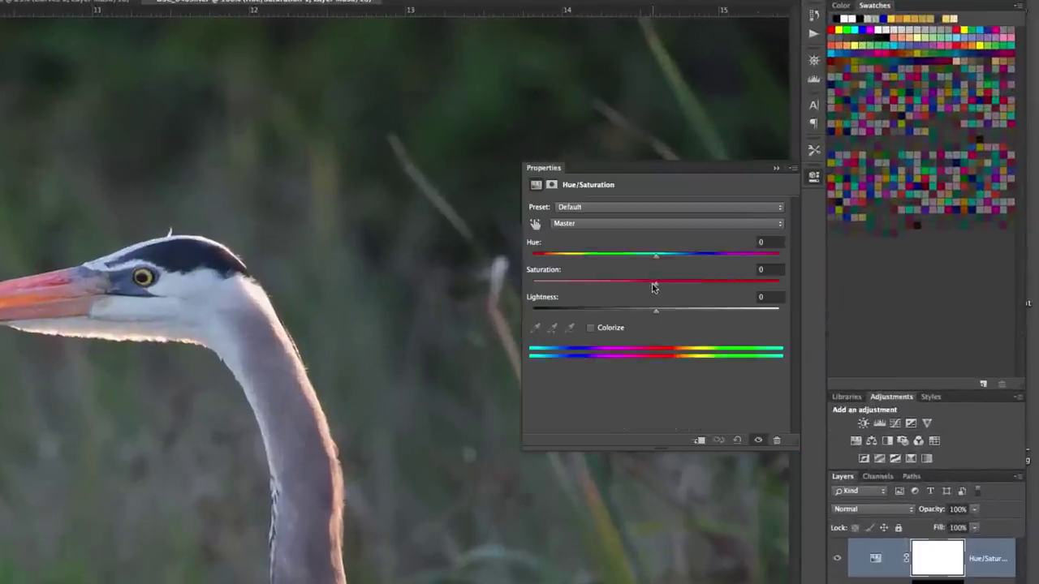
pyautogui.moveTo(656, 283); pyautogui.dragTo(717, 286)
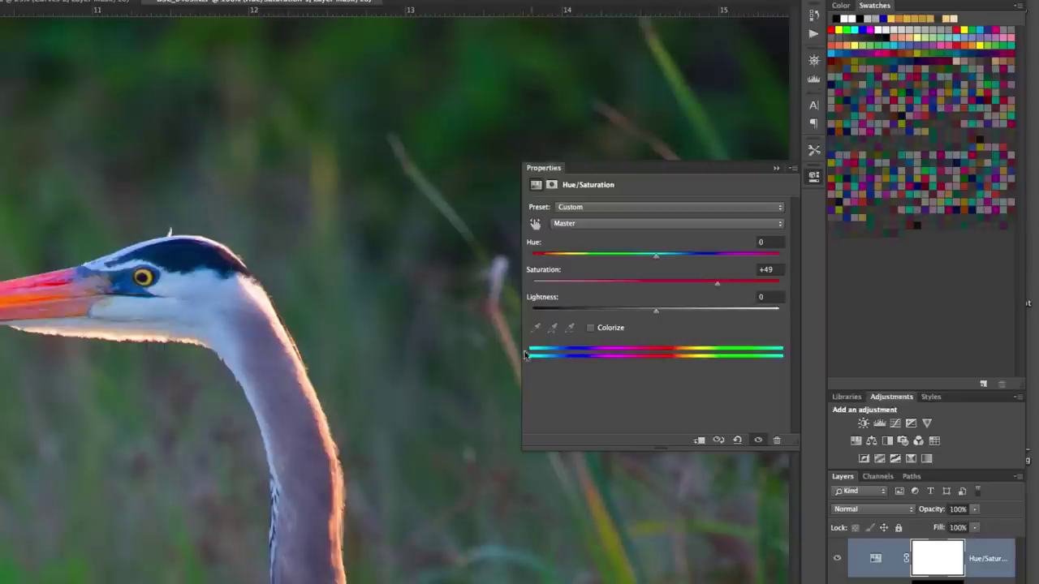
pyautogui.click(776, 168)
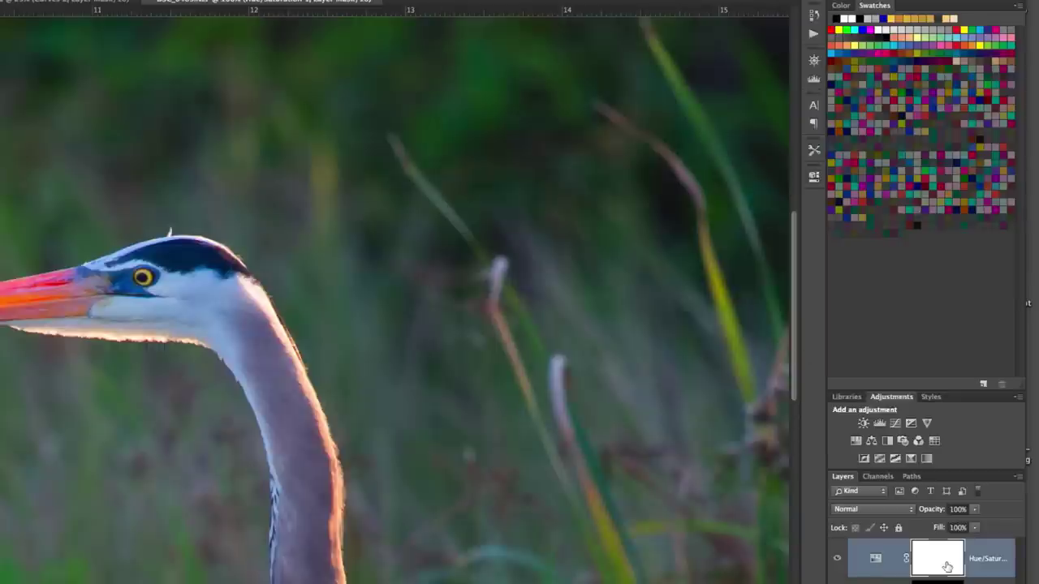
pyautogui.hotkey('ctrl', 'i')
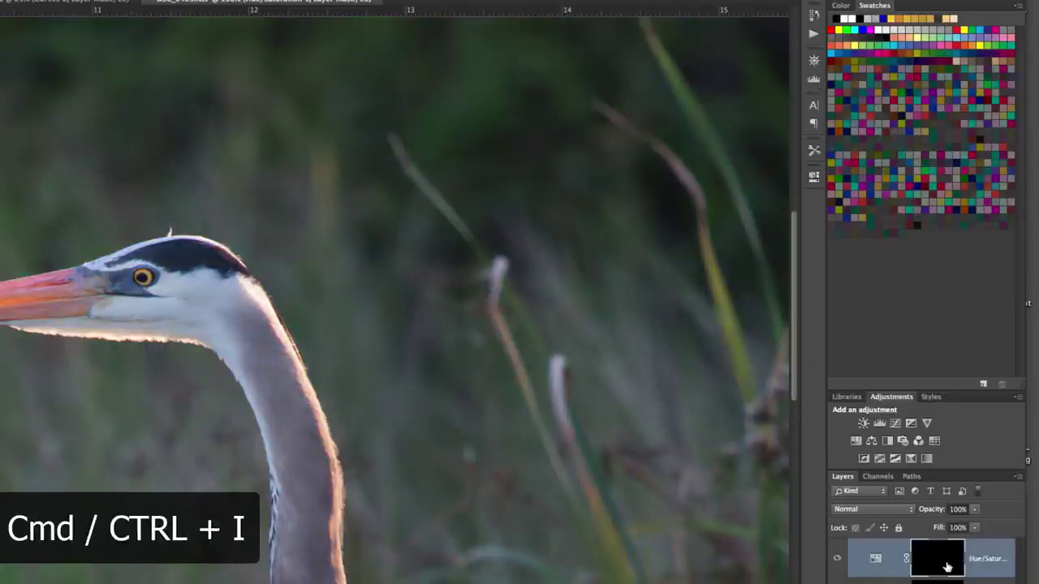
pyautogui.press('b')
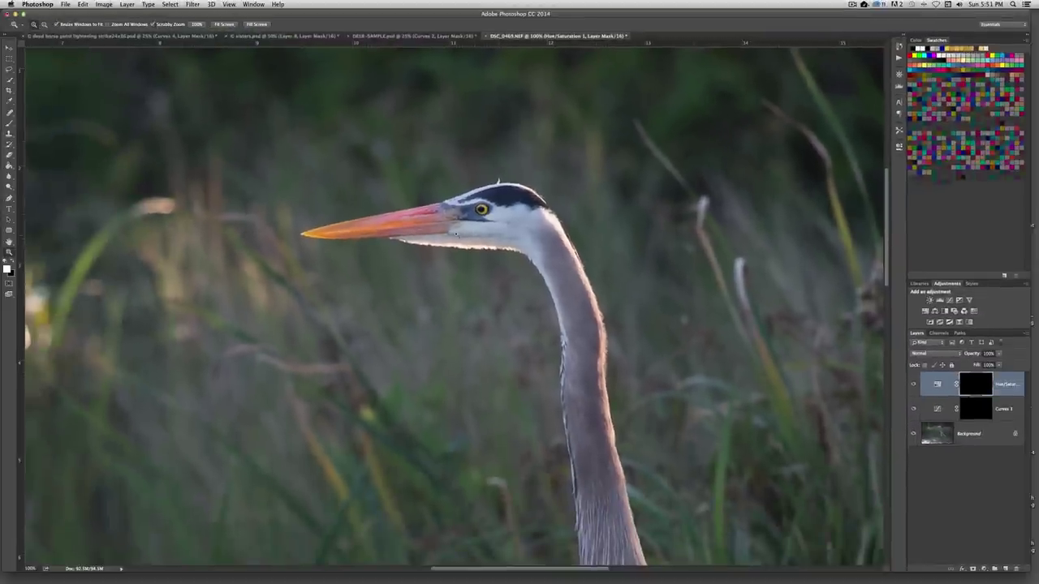
# Step: Fit the heron photo in view and set the Hue/Saturation layer opacity to 54%
pyautogui.keyDown('alt'); pyautogui.click(496, 237); pyautogui.keyUp('alt')
pyautogui.keyDown('alt'); pyautogui.click(510, 232); pyautogui.keyUp('alt')
pyautogui.keyDown('alt'); pyautogui.click(514, 230); pyautogui.keyUp('alt')
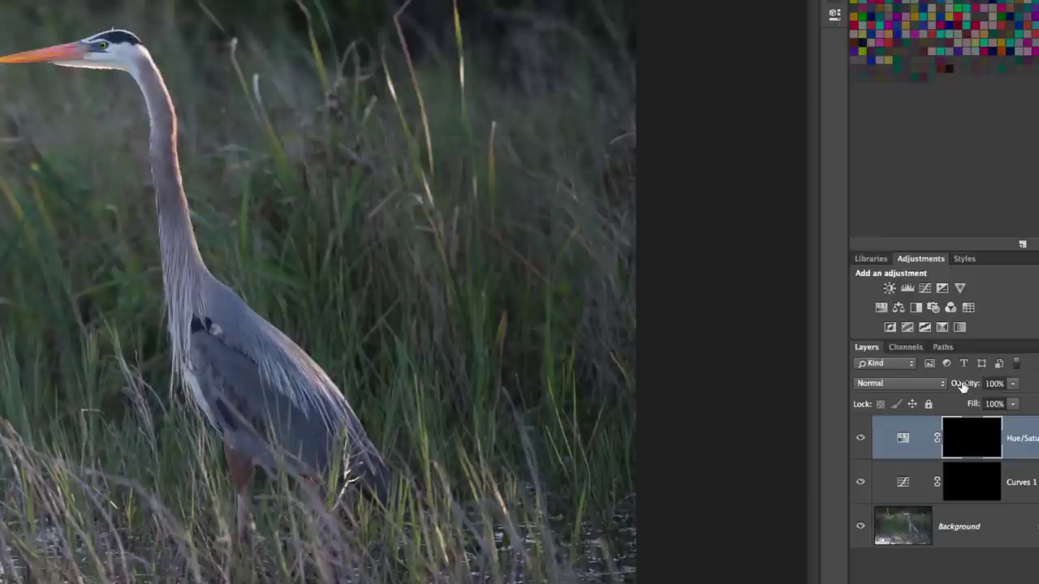
pyautogui.moveTo(963, 387); pyautogui.dragTo(946, 387)
pyautogui.write('81')
pyautogui.press('Return')
pyautogui.moveTo(828, 375); pyautogui.dragTo(815, 376)
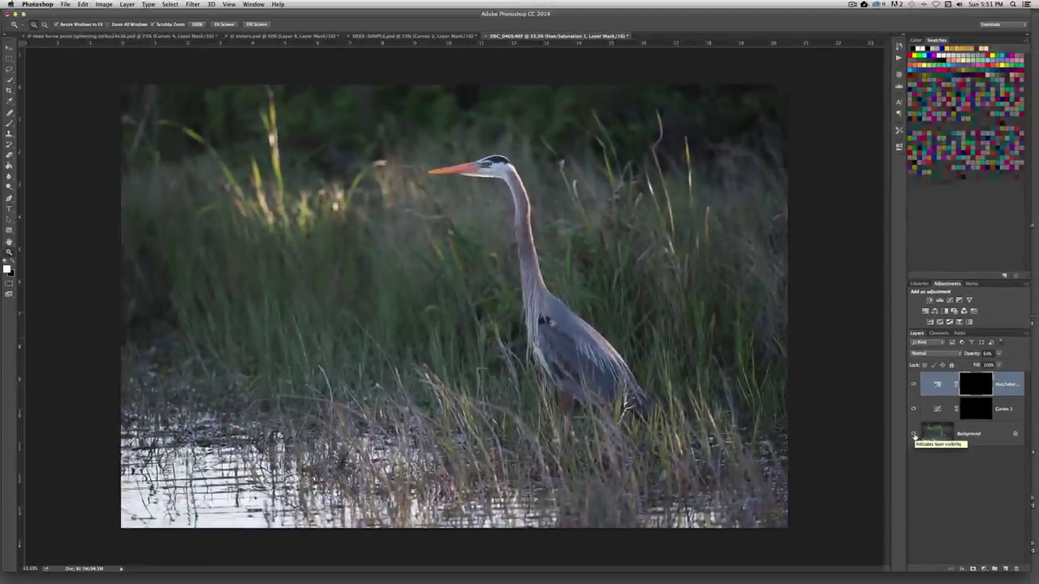
pyautogui.press('5')
pyautogui.press('4')
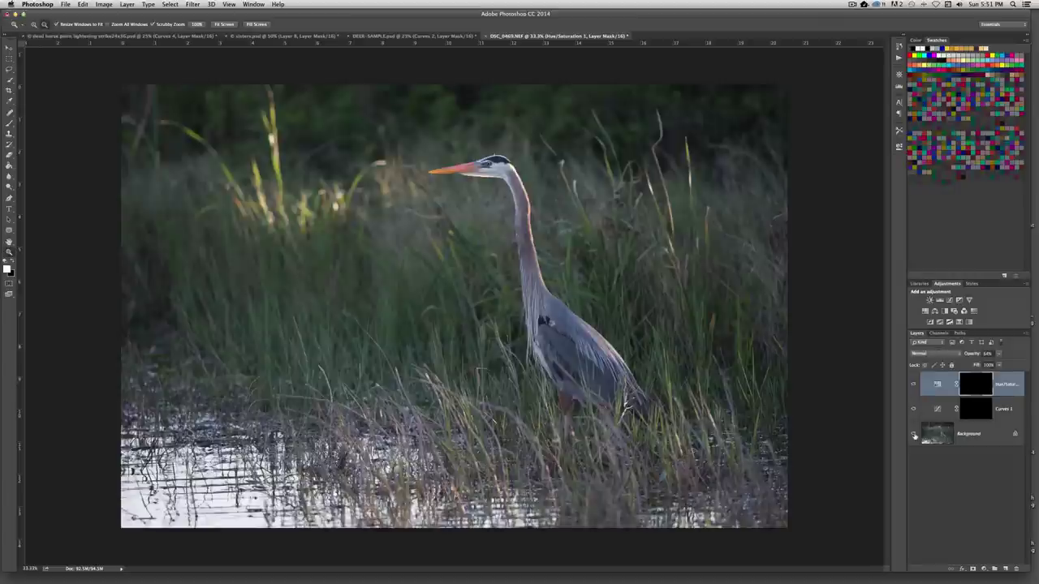
# Step: Toggle both adjustments off and on to compare the heron before and after, zoomed to 66.7%
pyautogui.keyDown('alt'); pyautogui.click(915, 436); pyautogui.keyUp('alt')
pyautogui.keyDown('alt'); pyautogui.click(915, 436); pyautogui.keyUp('alt')
pyautogui.click(495, 167)
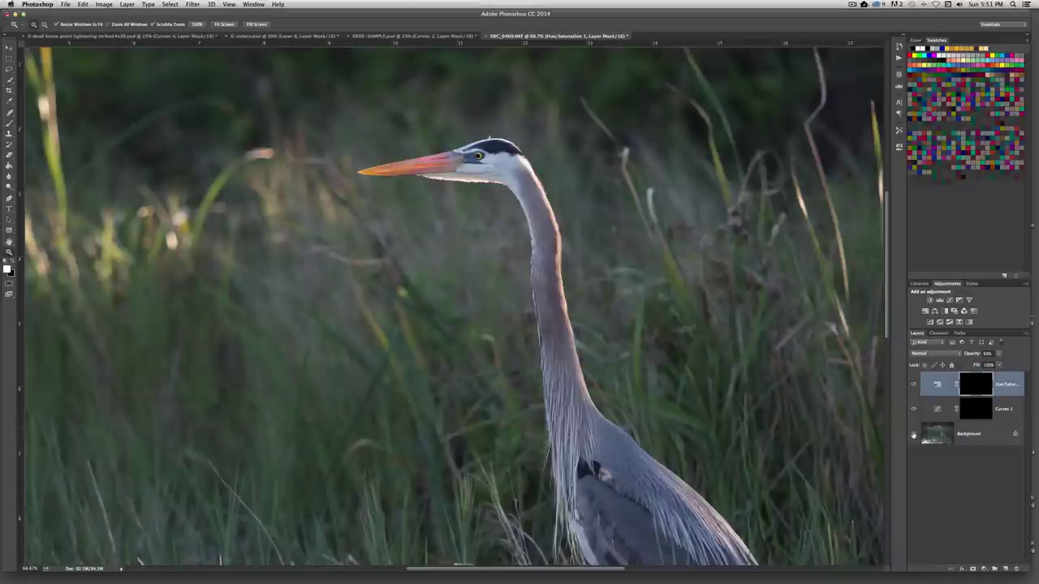
pyautogui.keyDown('alt'); pyautogui.click(913, 434); pyautogui.keyUp('alt')
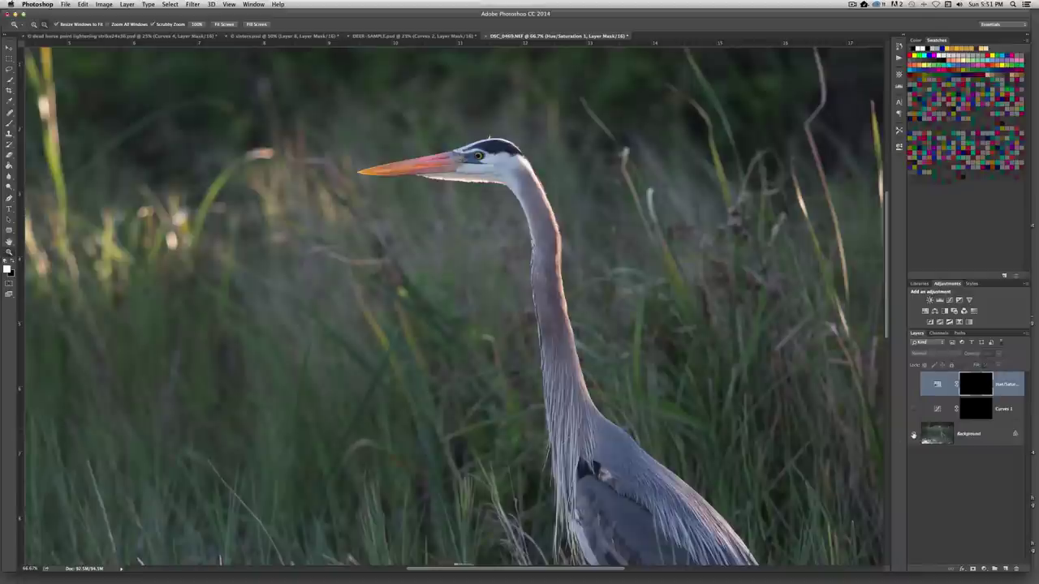
pyautogui.keyDown('alt'); pyautogui.click(913, 434); pyautogui.keyUp('alt')
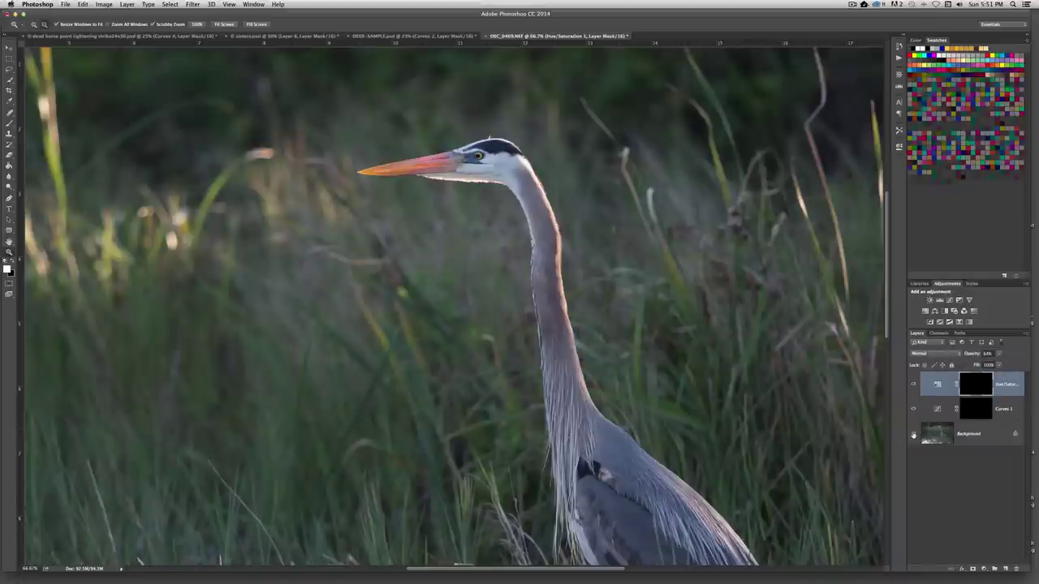